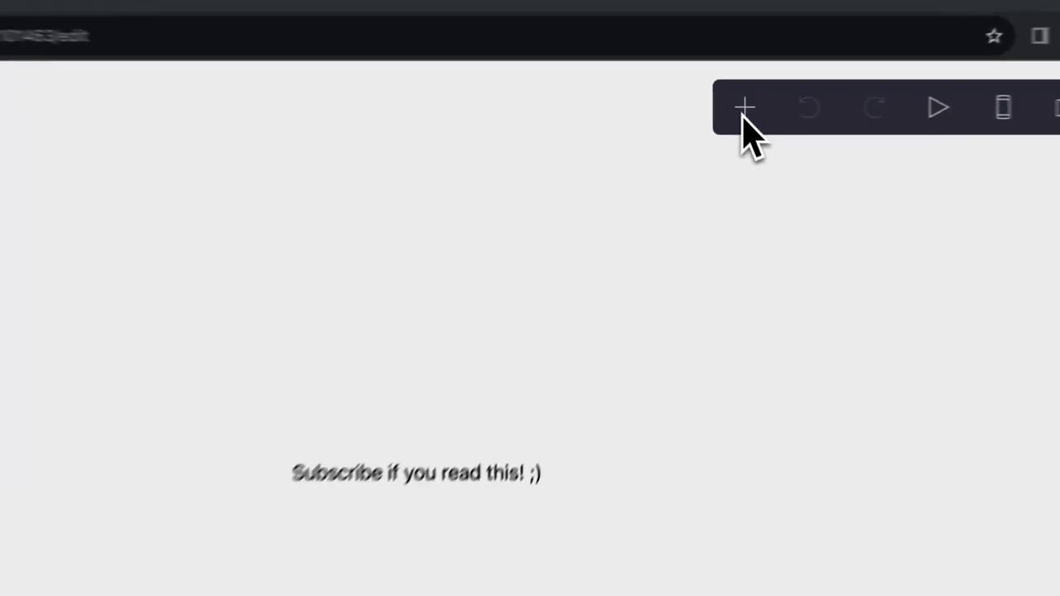
Add a second empty Image element and drag it directly under the first, below the Subscribe line.
left_click(725, 111)
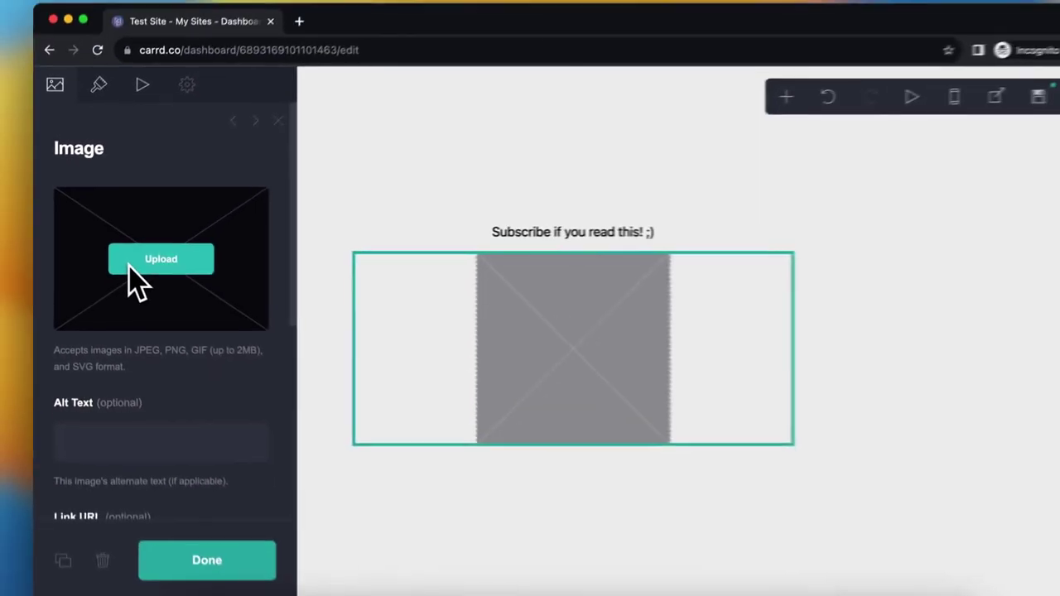
scroll(183, 351, "down", 2)
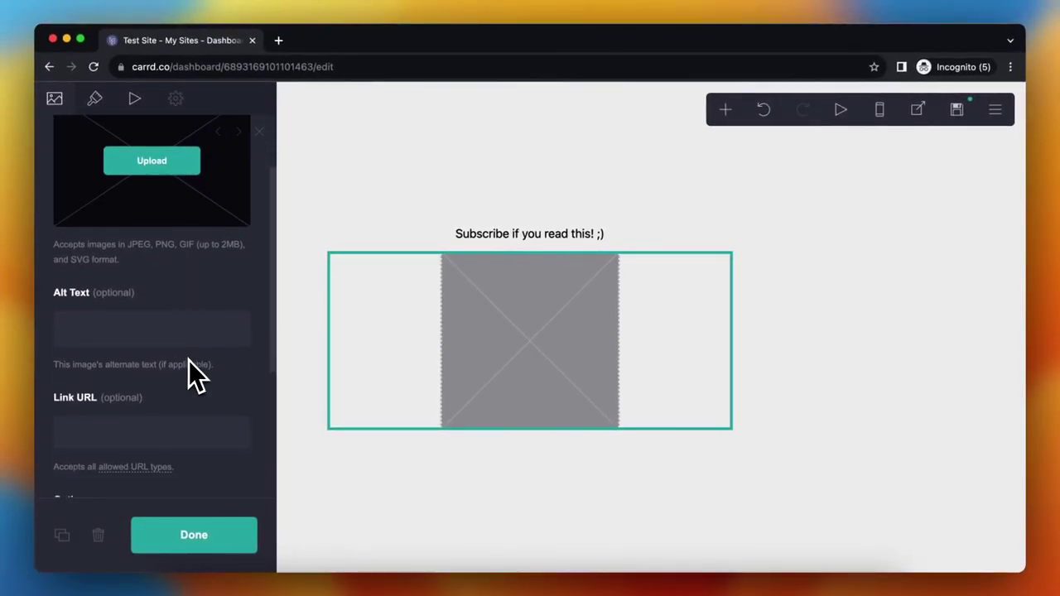
scroll(189, 360, "down", 5)
scroll(192, 358, "up", 7)
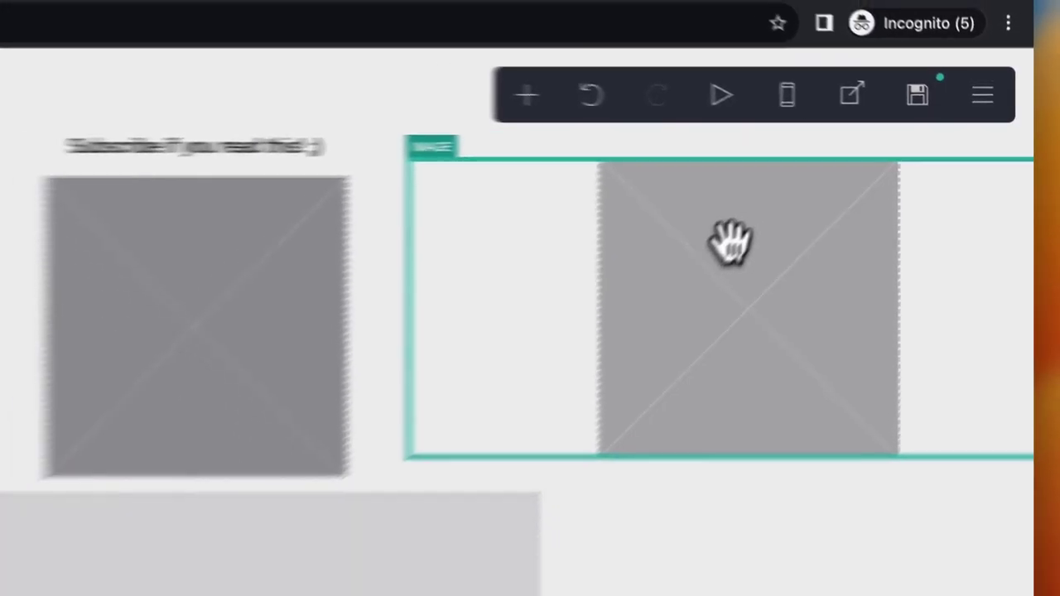
mouse_move(480, 178)
left_mouse_down()
mouse_move(687, 264)
mouse_move(732, 222)
left_mouse_up()
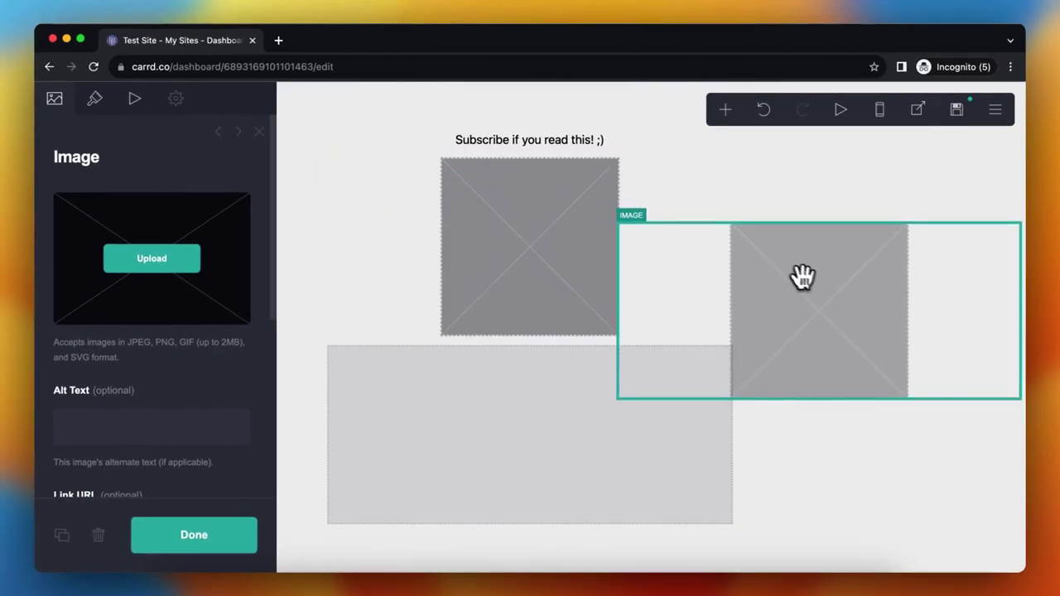
left_click_drag(732, 222, 497, 420)
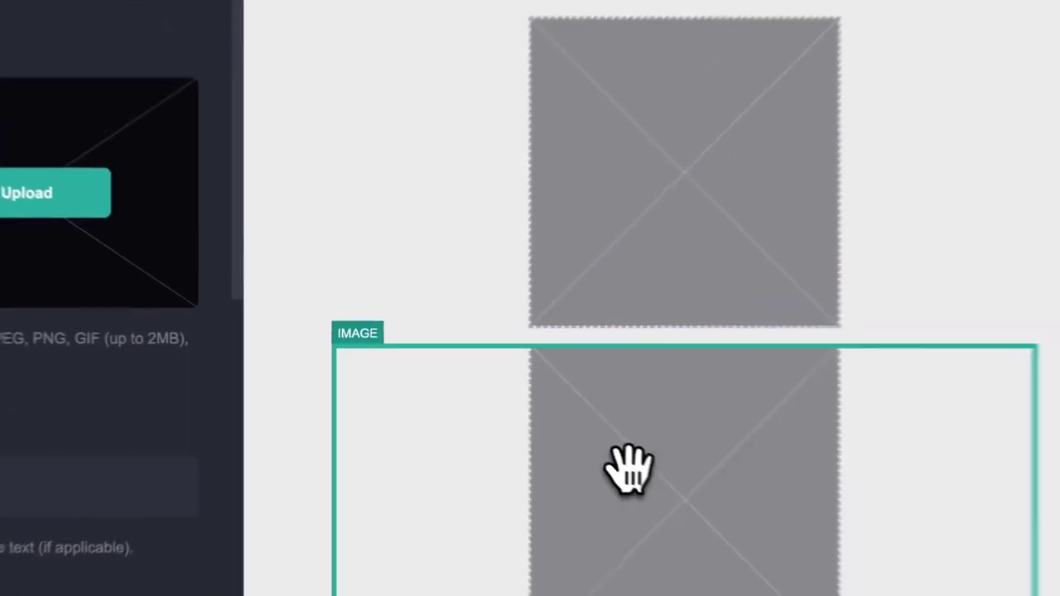
left_click_drag(629, 469, 430, 455)
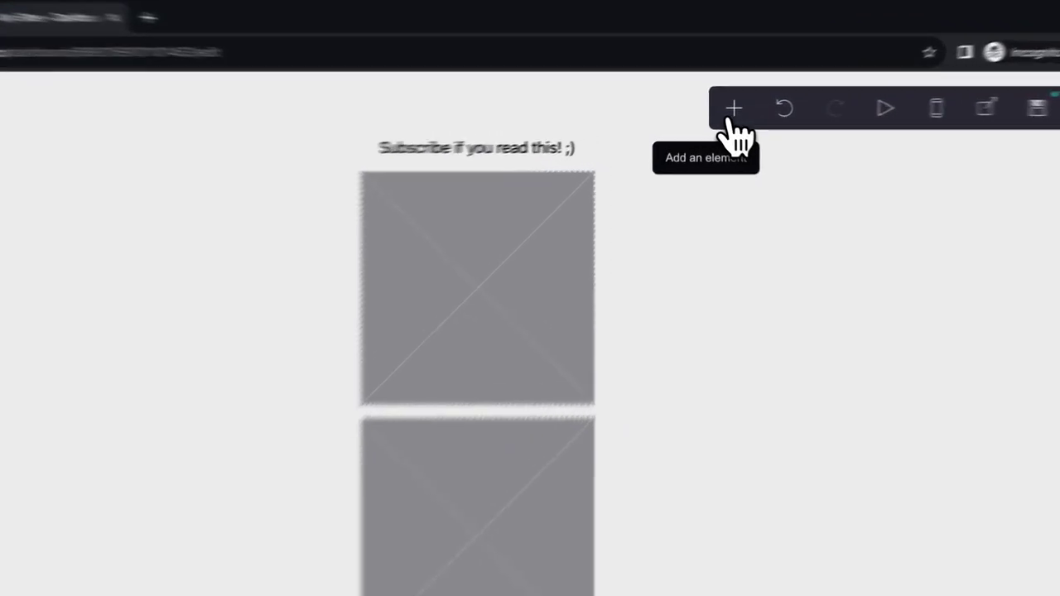
Insert a Container below the images and set its type to Columns.
left_click(723, 114)
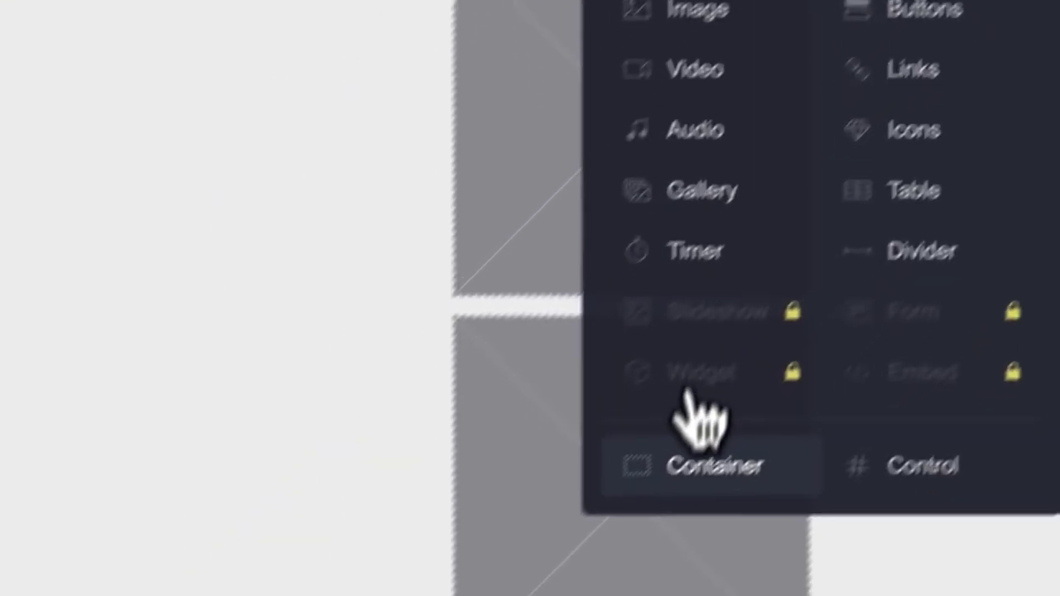
left_click(760, 435)
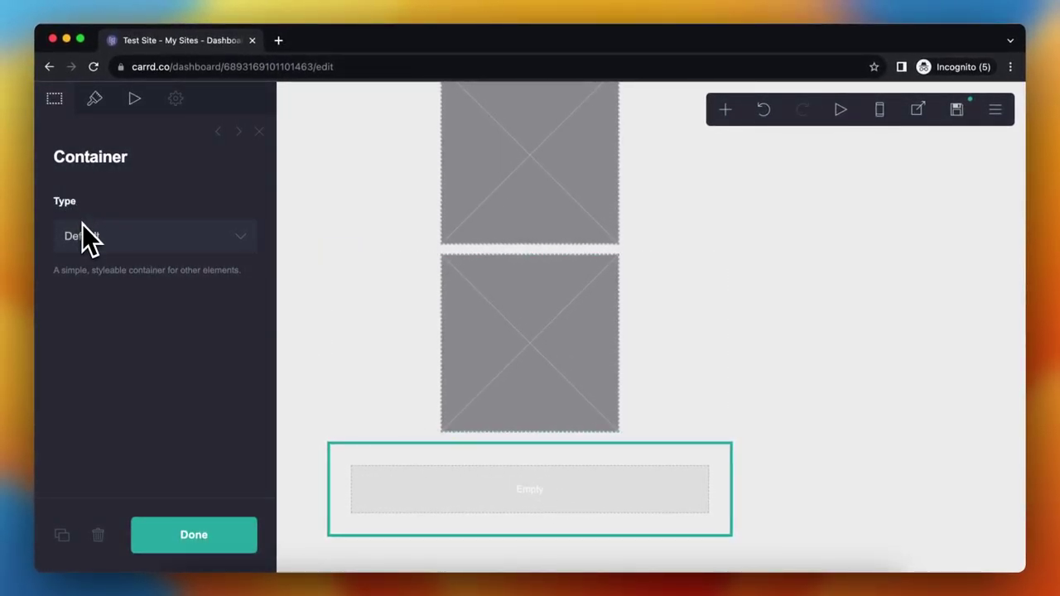
left_click(86, 240)
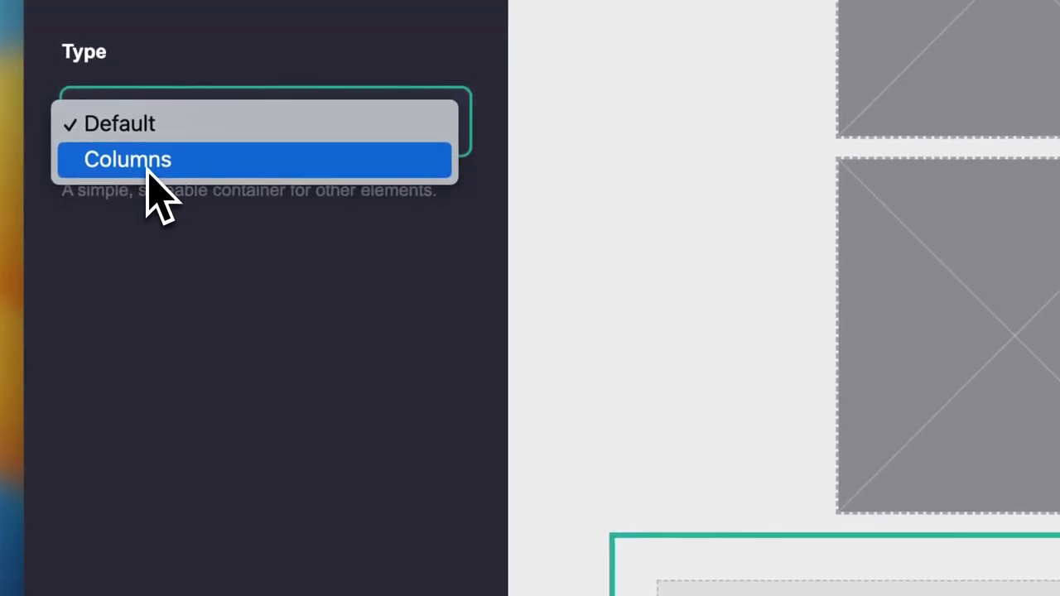
left_click(149, 166)
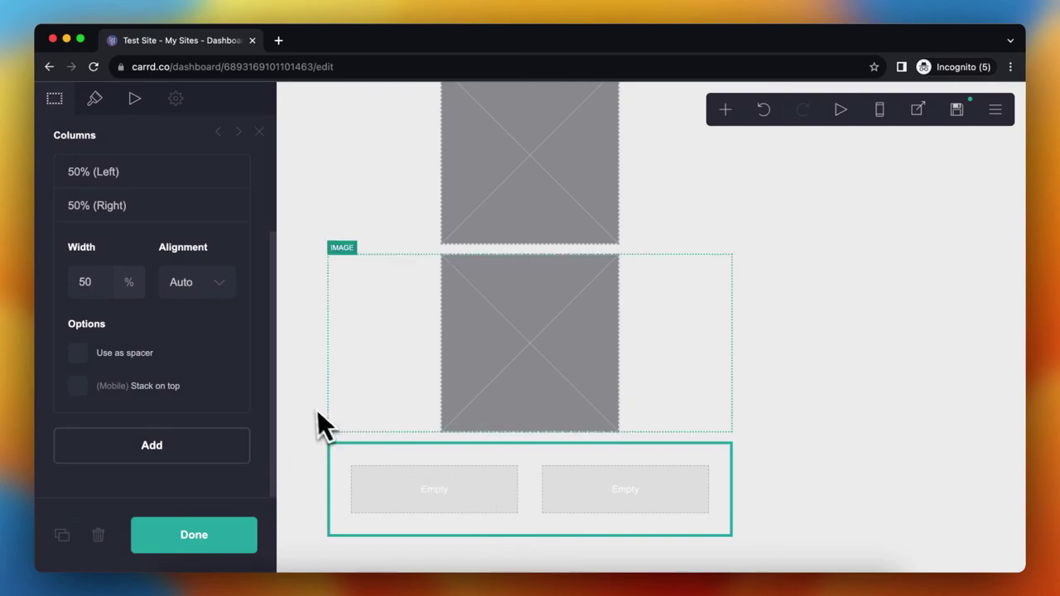
Scroll up the page to view the columns container beneath the Subscribe line.
scroll(240, 372, "up", 1)
scroll(237, 368, "up", 2)
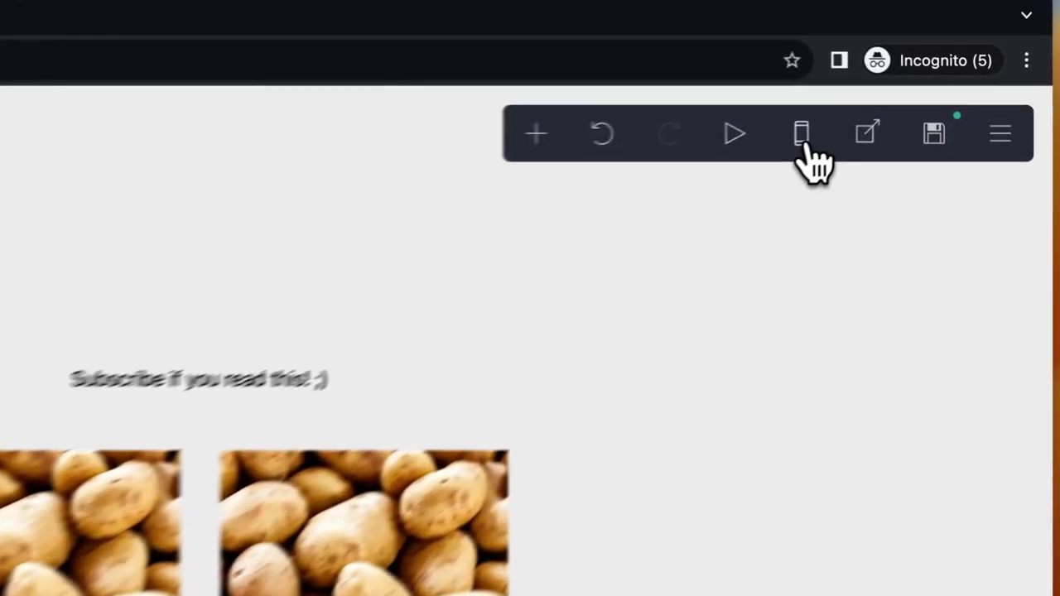
left_click(879, 109)
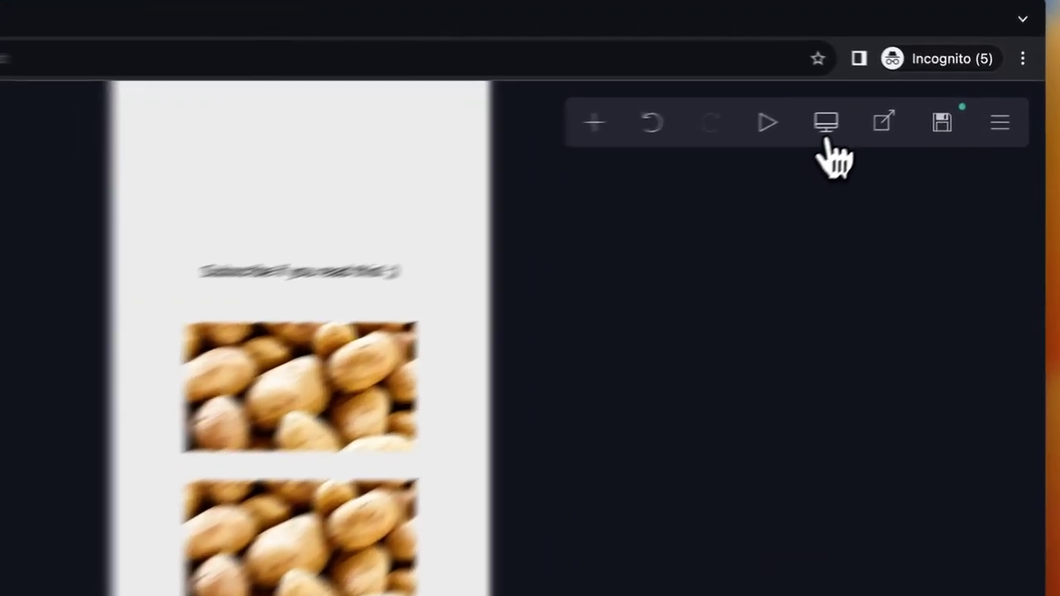
left_click(880, 109)
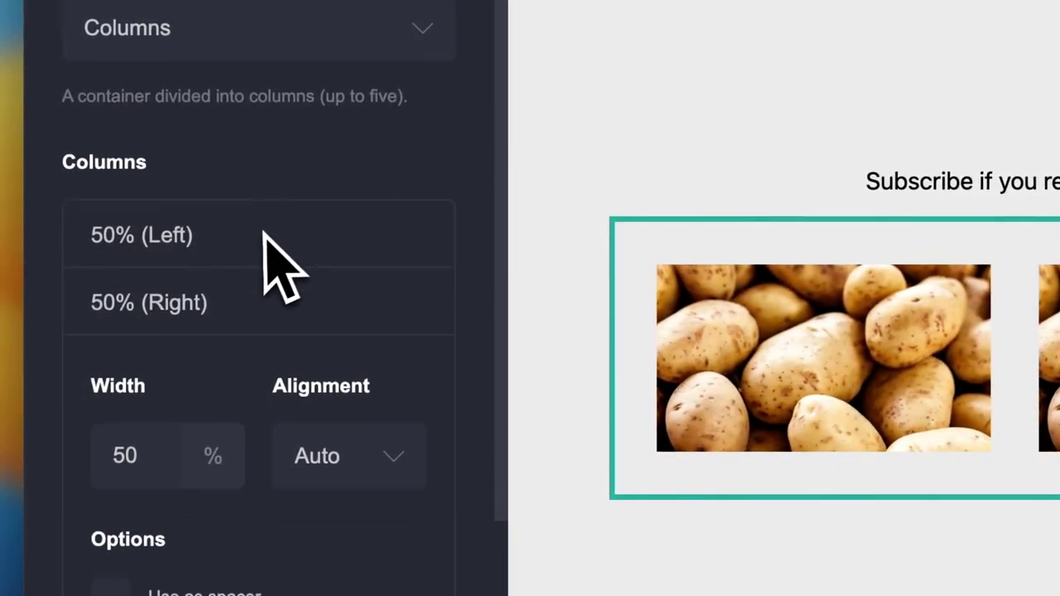
scroll(231, 289, "down", 2)
Try a 20/80 column split, restore 50/50, then turn off mobile stacking and close the settings.
left_click(153, 372)
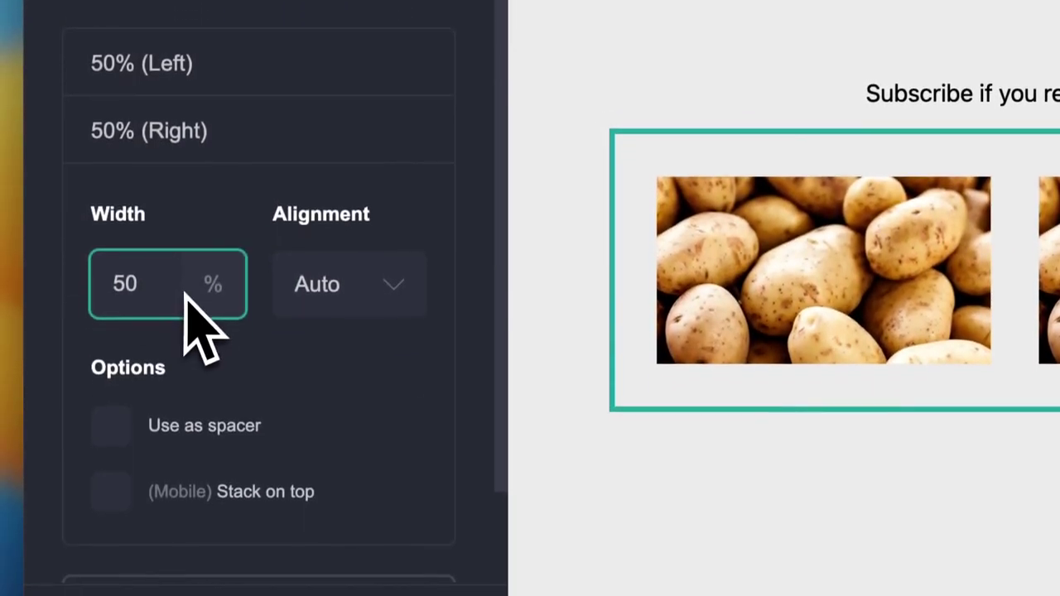
left_click_drag(185, 289, 75, 276)
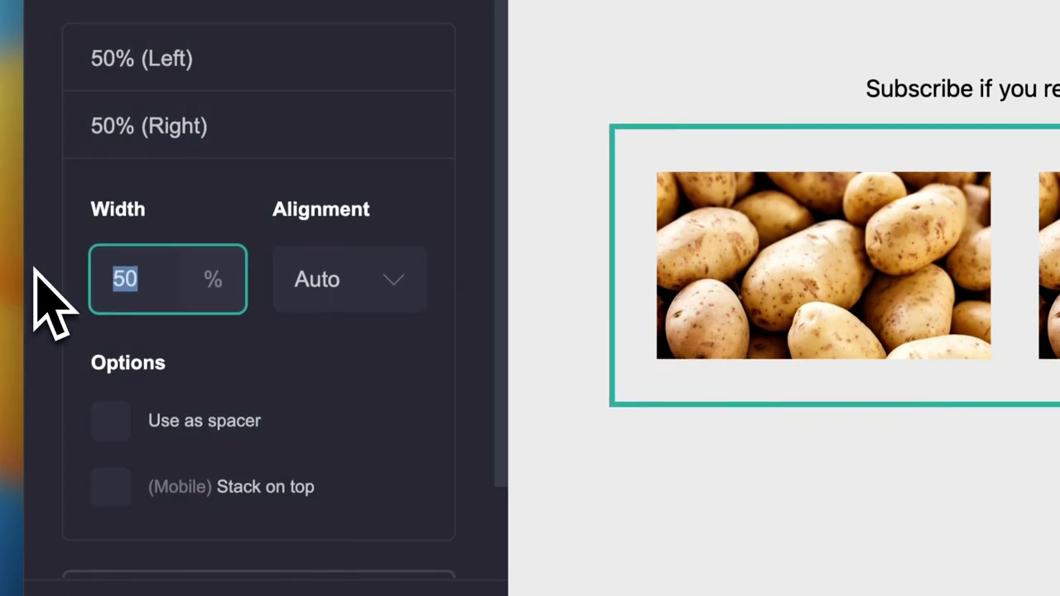
type("100")
key("Return")
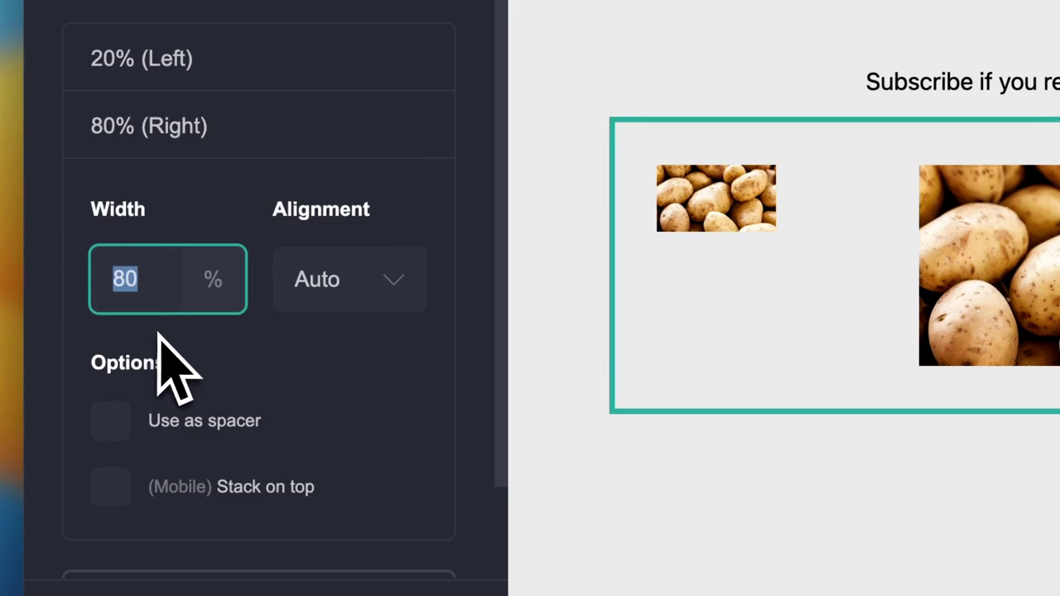
type("50")
key("Return")
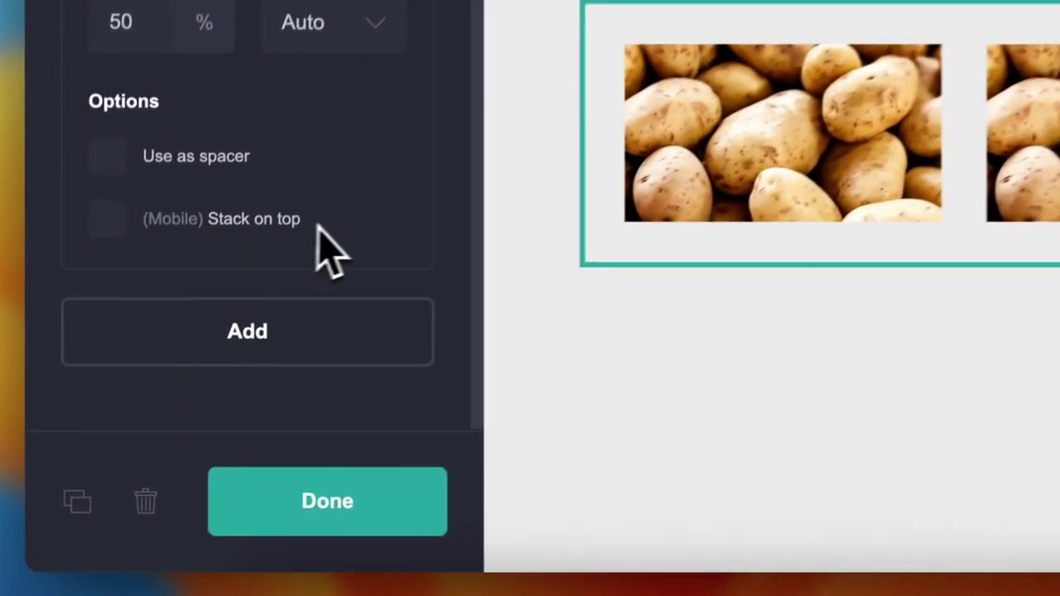
left_click(133, 387)
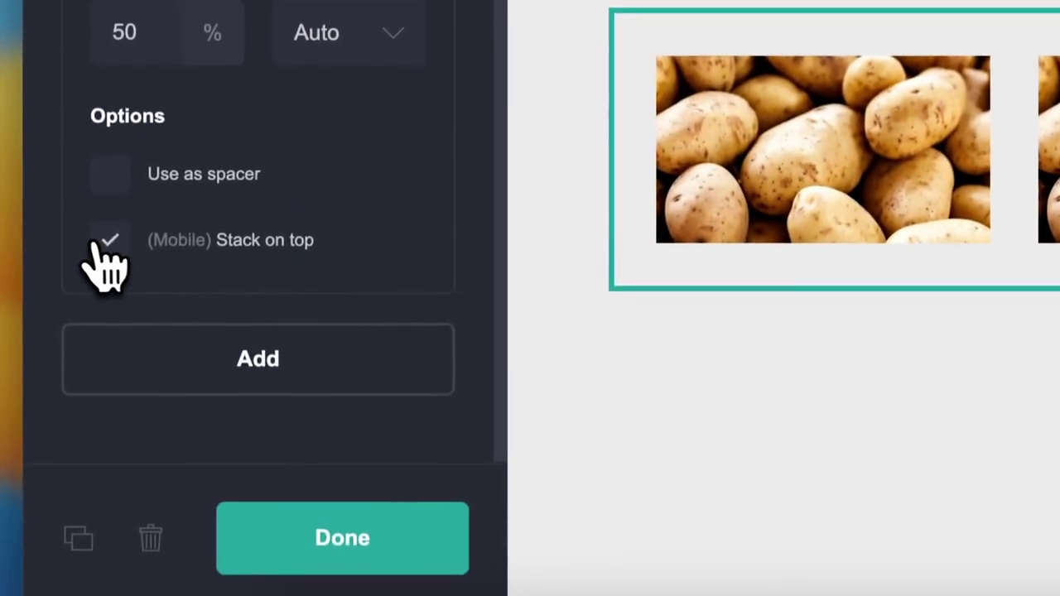
left_click(107, 236)
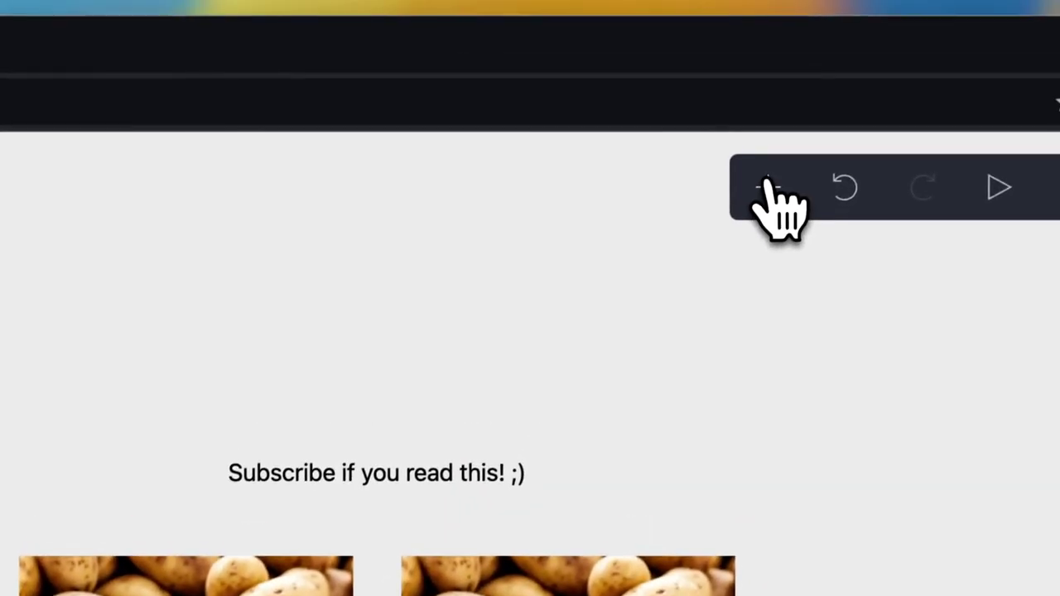
Duplicate the potato columns container, delete the copy's left image, and move its right image left.
left_click(760, 193)
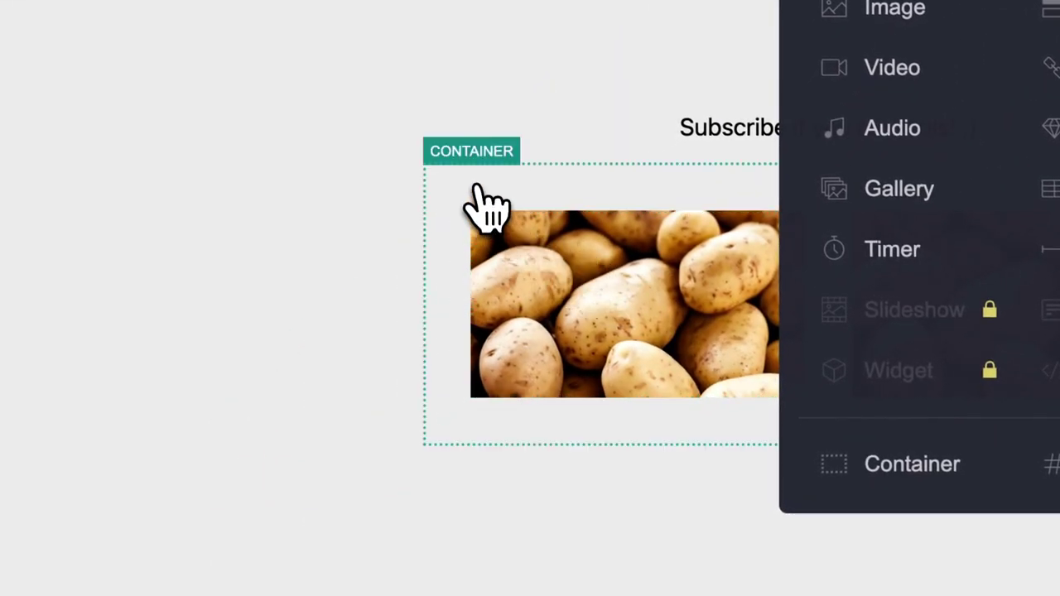
left_click(464, 170)
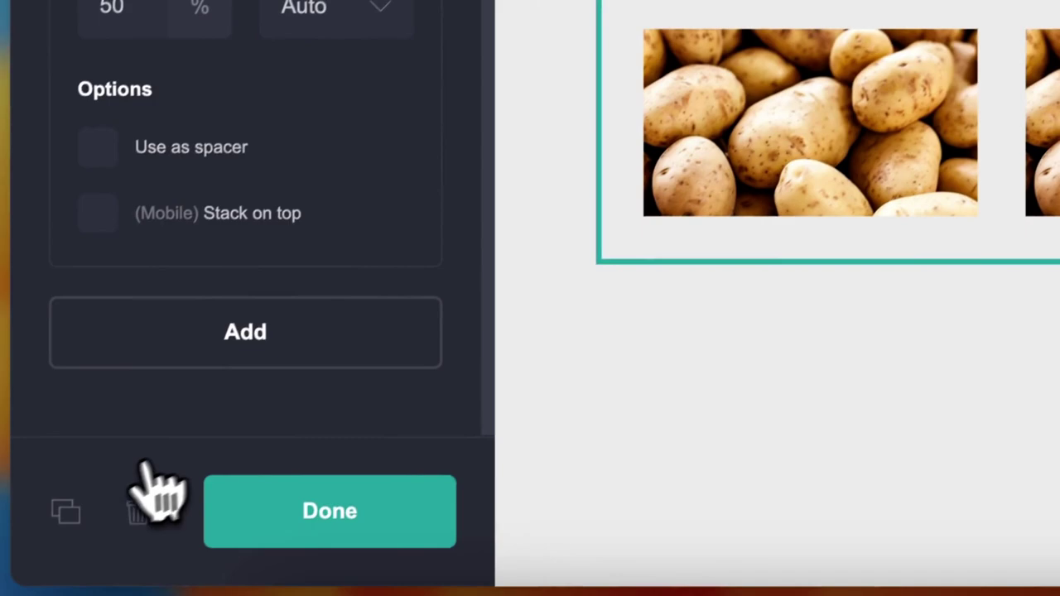
left_click(77, 500)
left_click(745, 286)
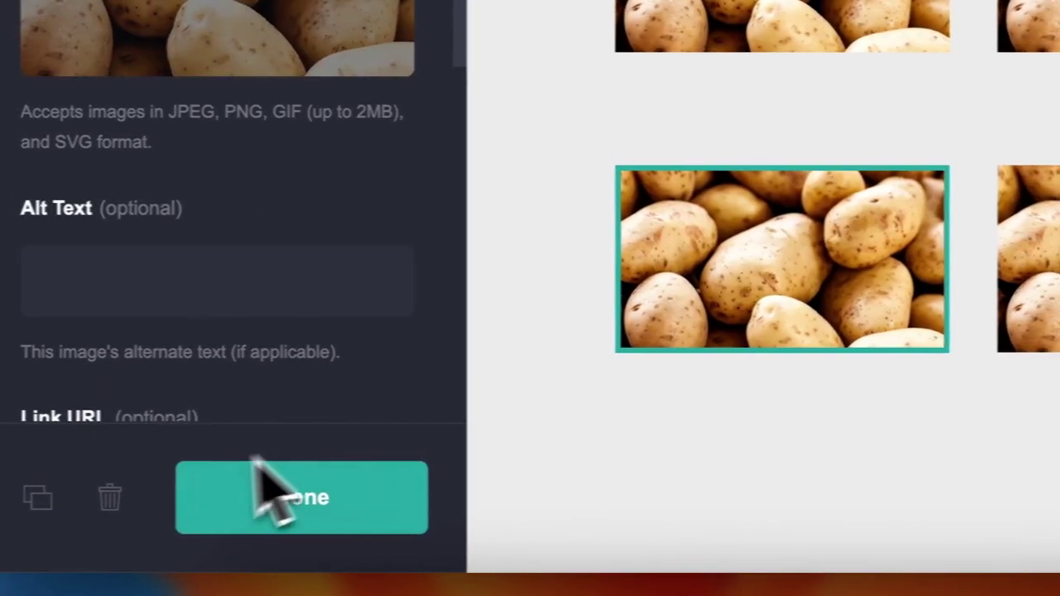
left_click(170, 496)
left_click(700, 319)
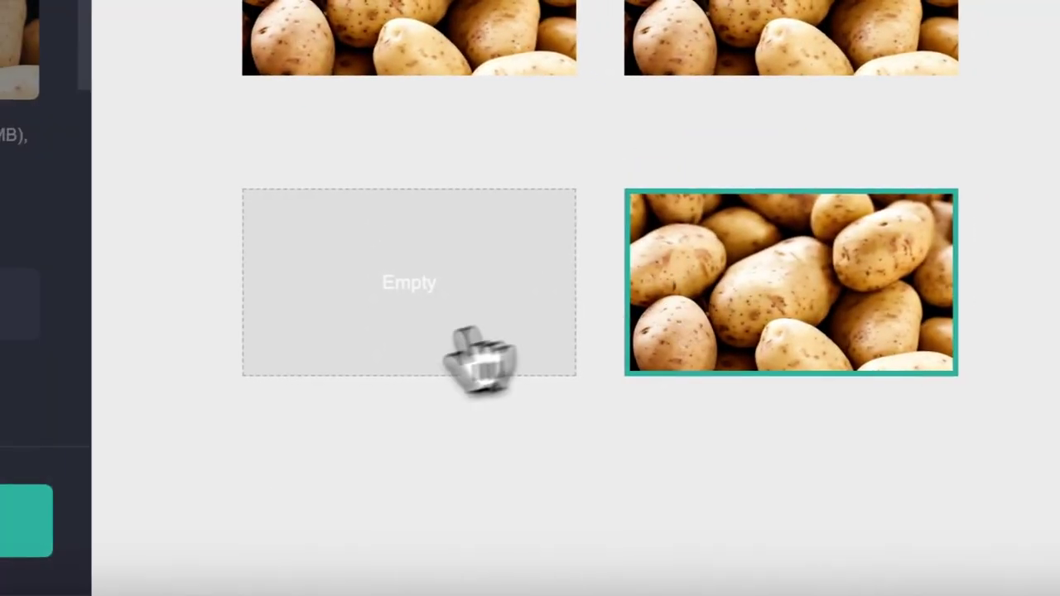
left_click_drag(662, 281, 515, 248)
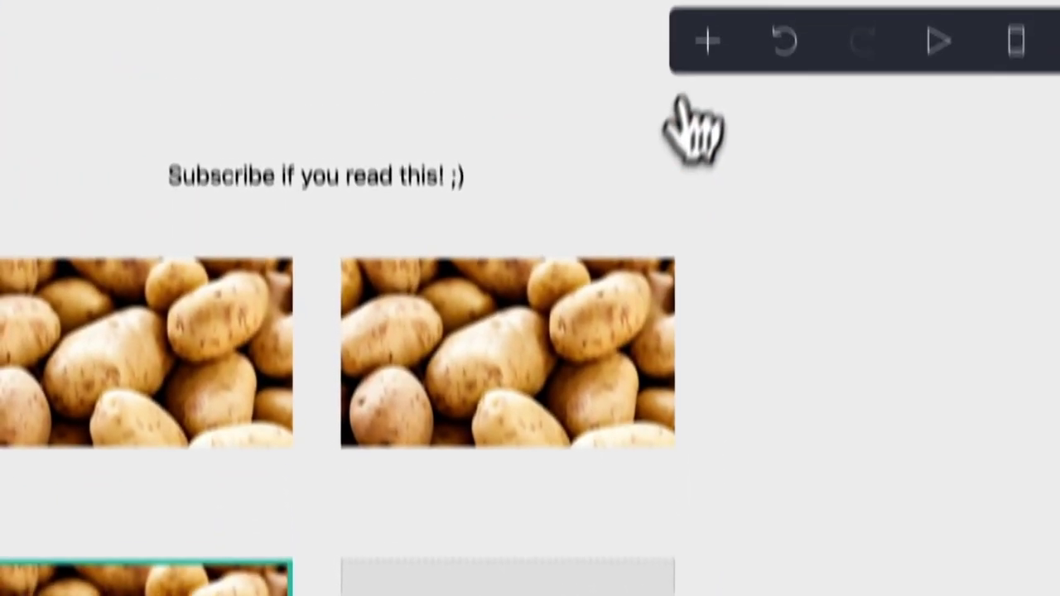
Add bold text 'this is the text in the empty column next to the potato image' in the right column.
left_click(707, 132)
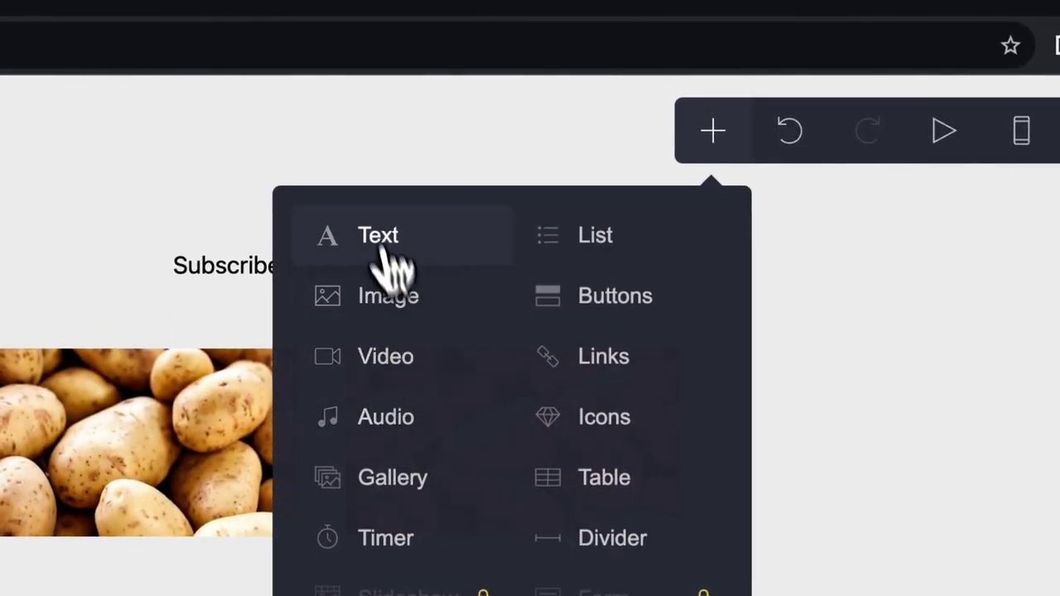
left_click(382, 249)
type("this is the te")
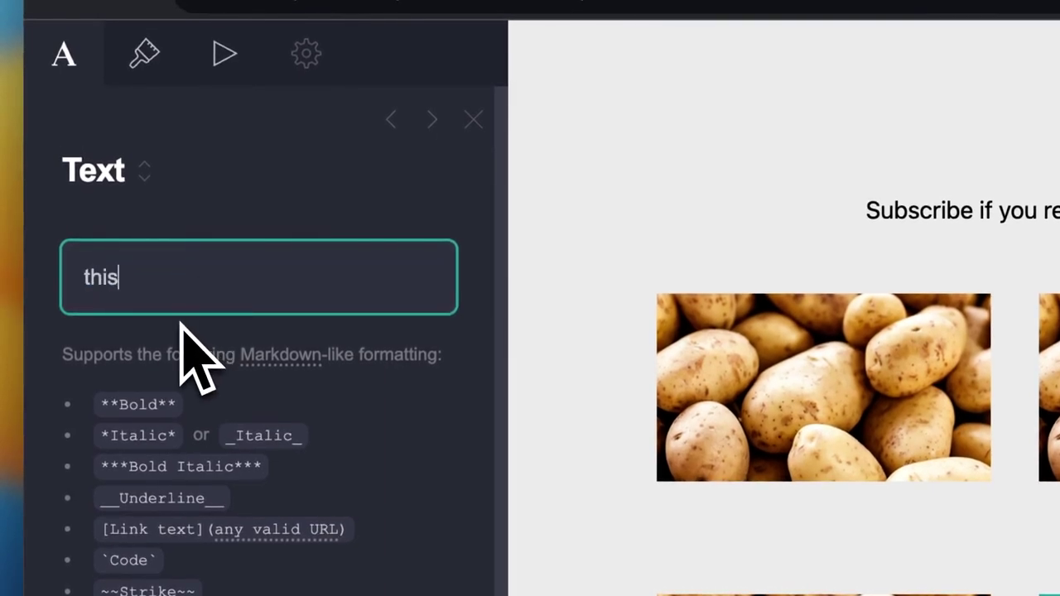
type("xt")
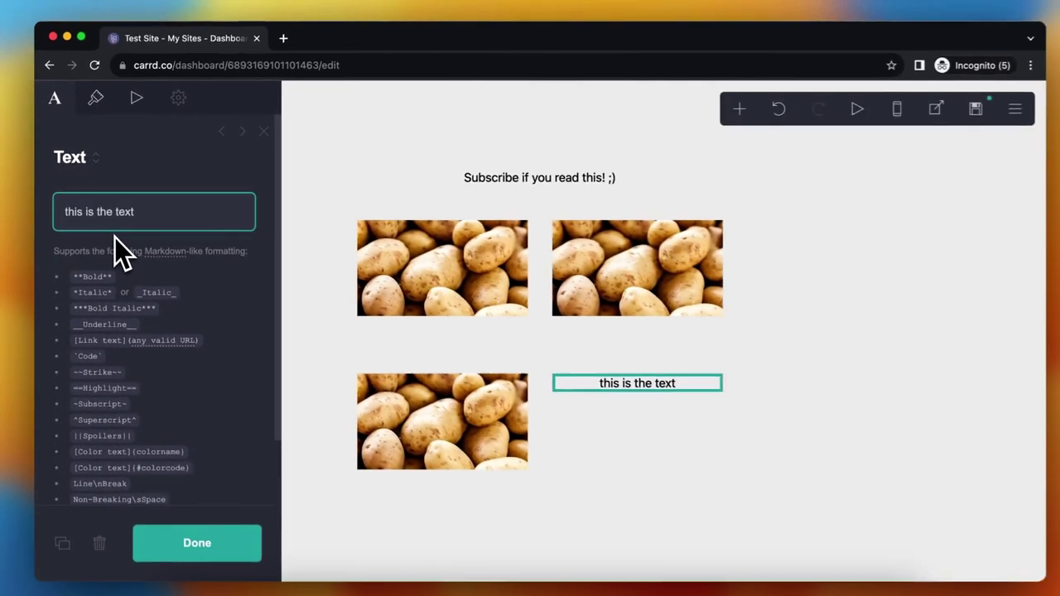
type(" in the a")
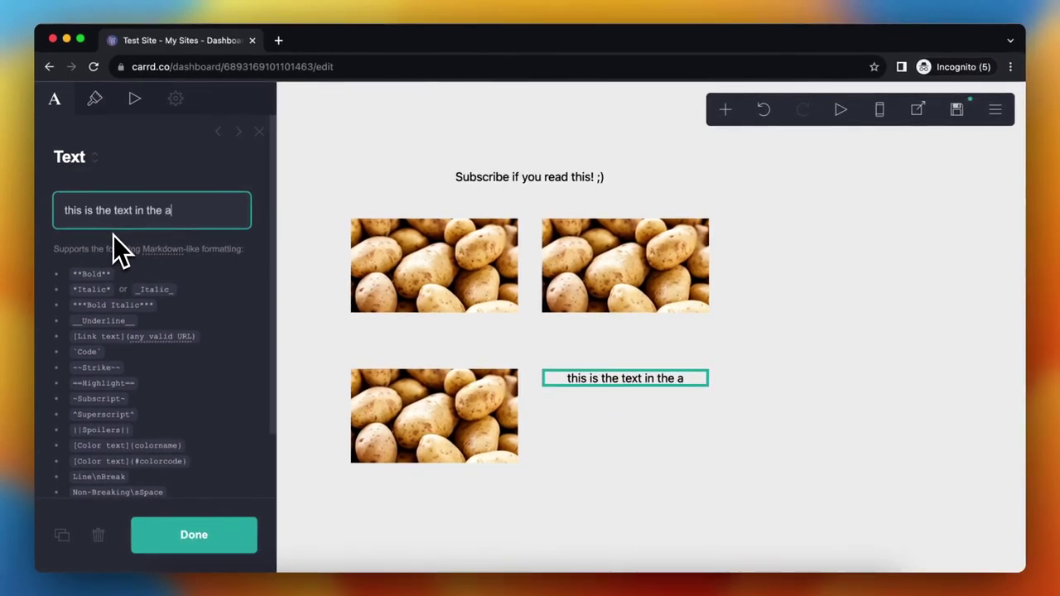
key("BackSpace")
type("empty colu")
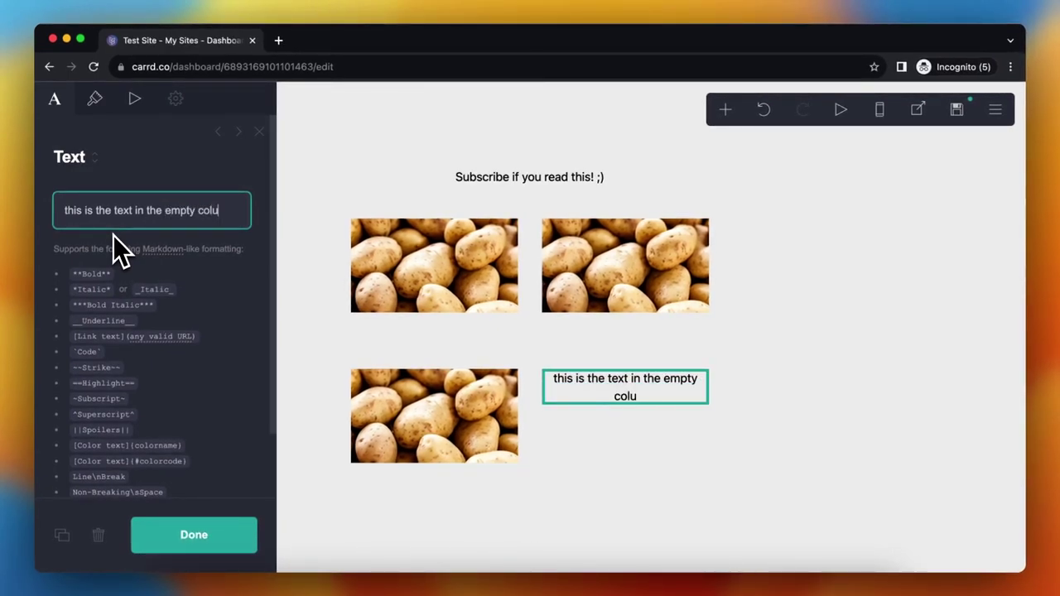
type("mn next to th")
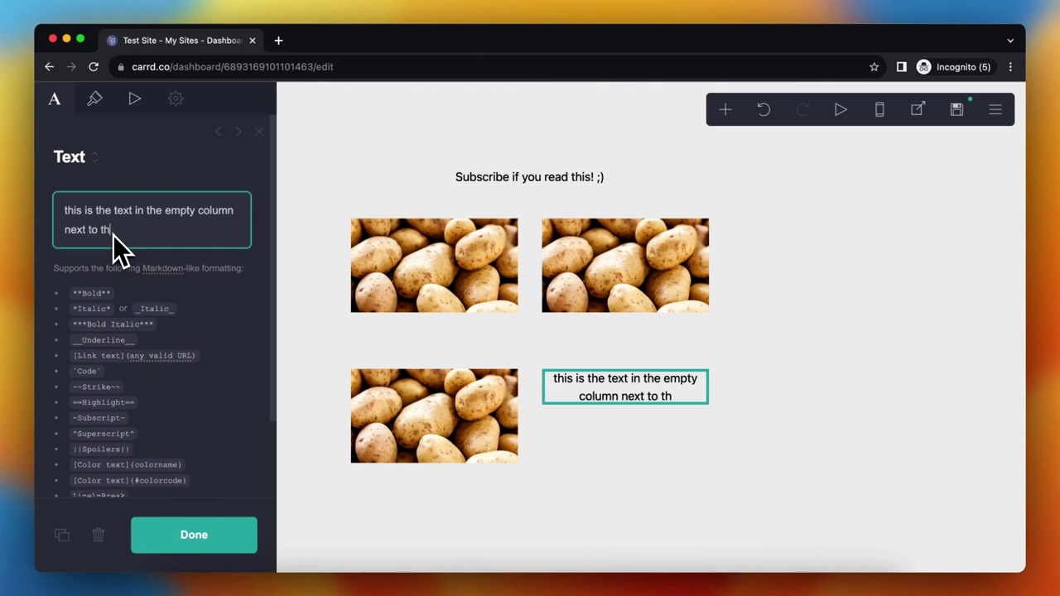
type("e pot")
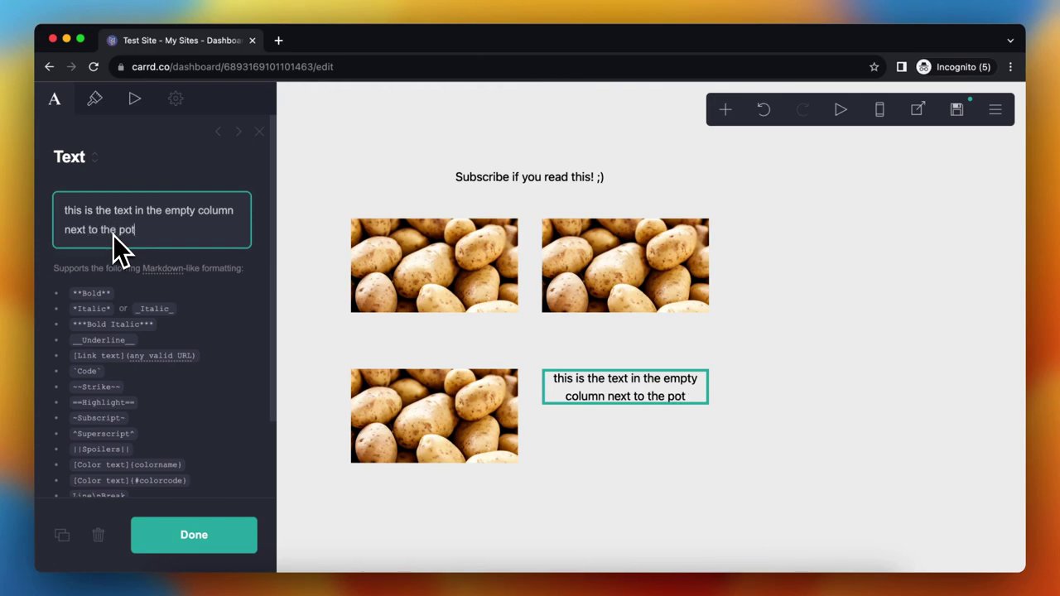
type("ato image**")
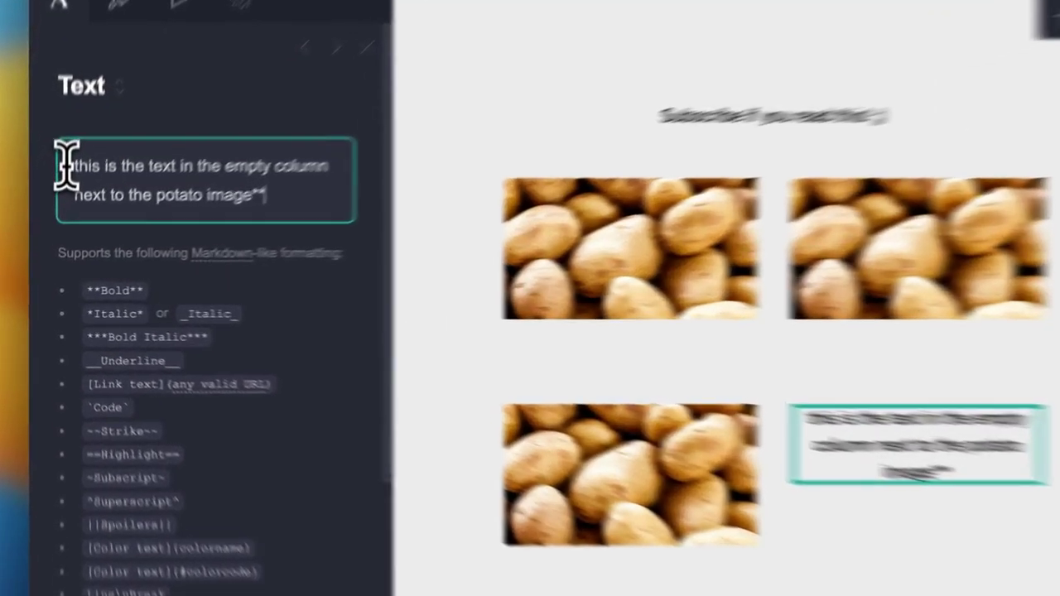
left_click(63, 212)
type("*")
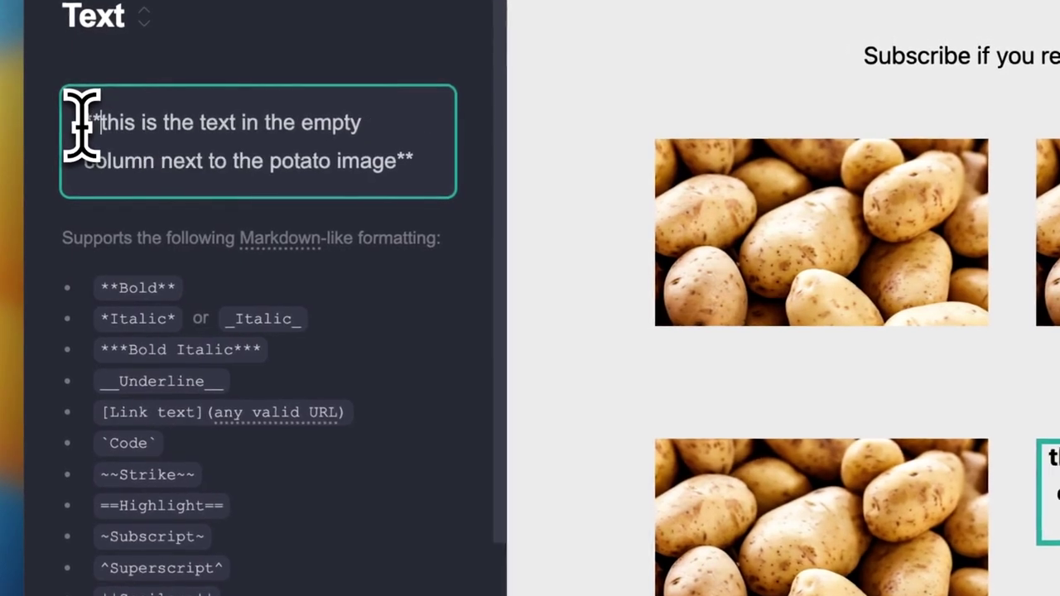
type("*")
scroll(296, 461, "down", 5)
left_click(340, 497)
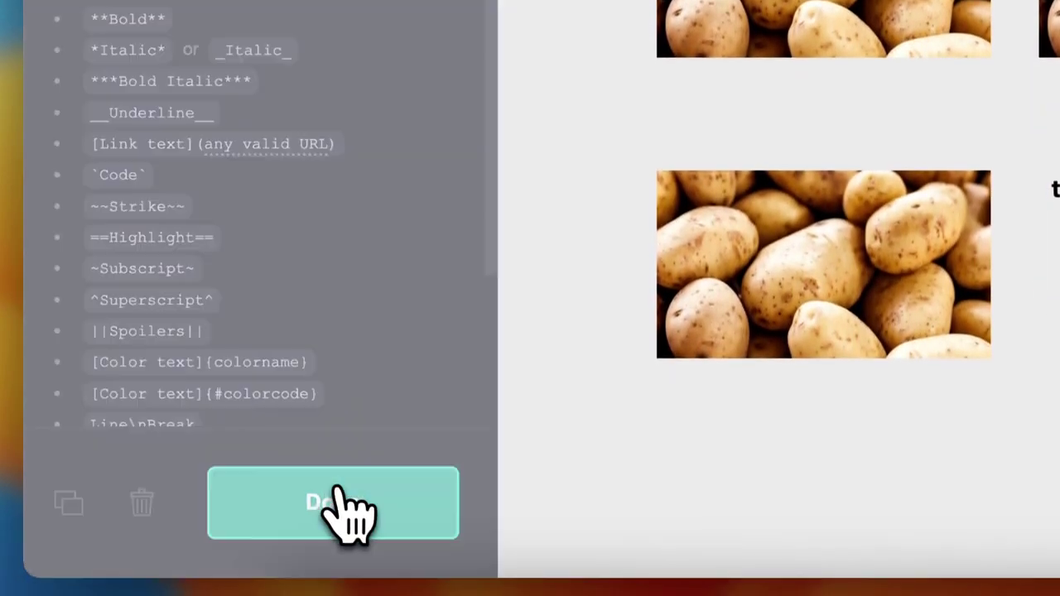